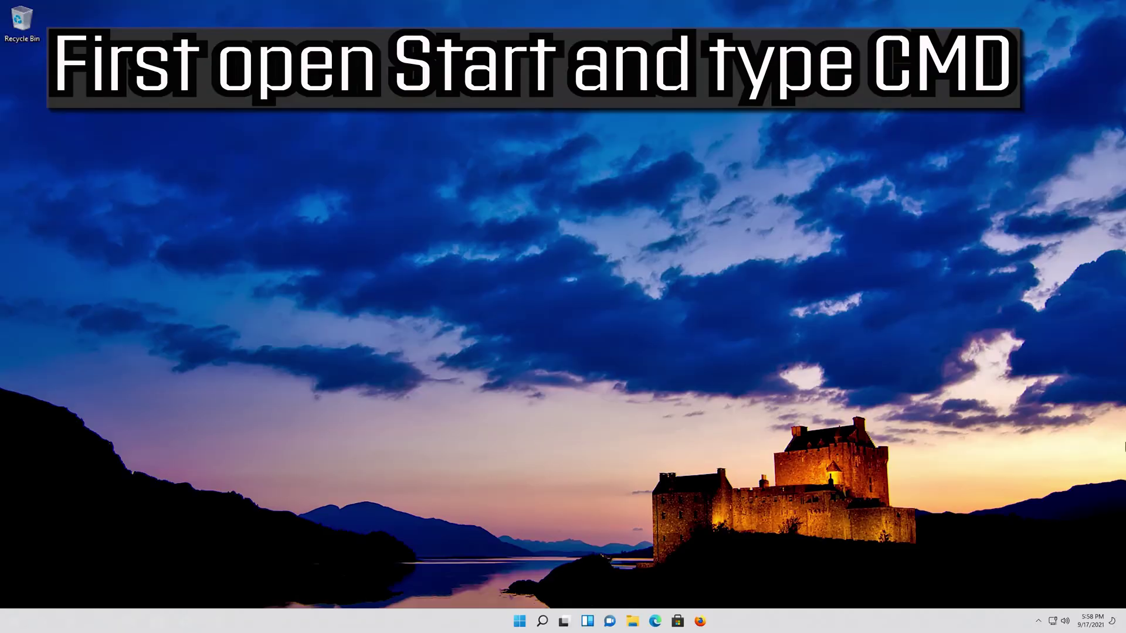
Launch Command Prompt by searching 'cmd' from the Start menu
{"action": "key", "text": "super"}
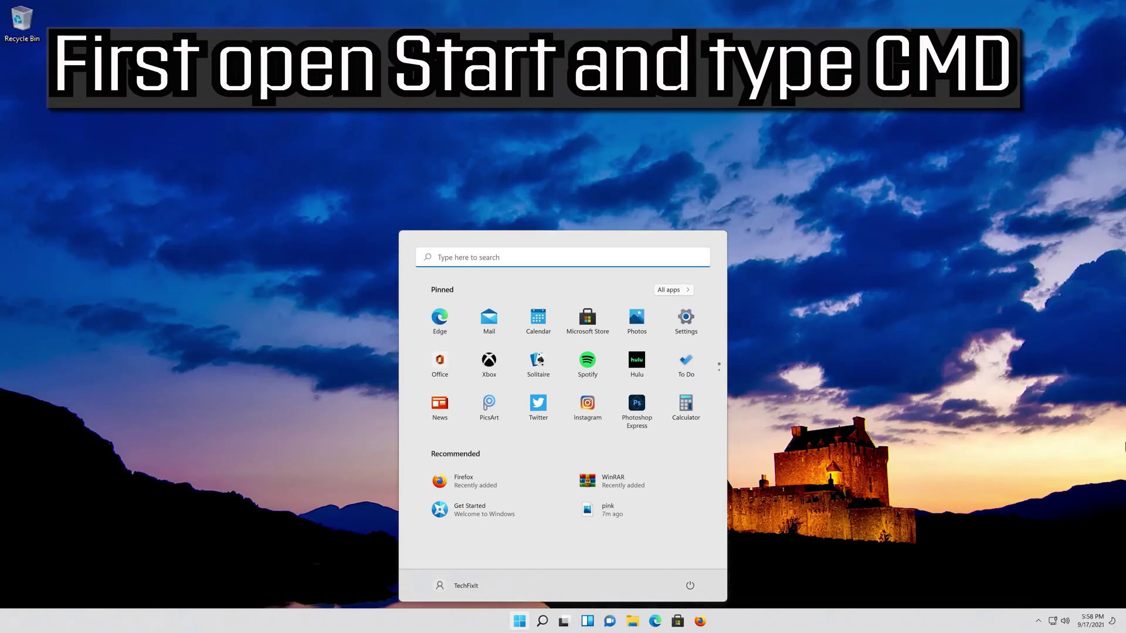
{"action": "type", "text": "cmd"}
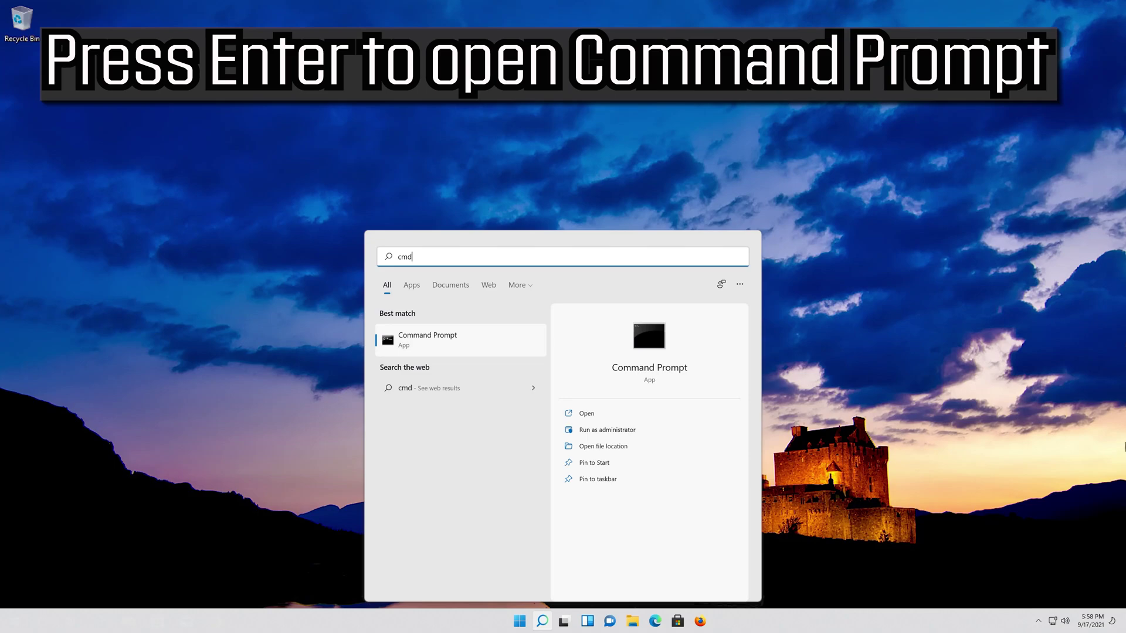
{"action": "key", "text": "Return"}
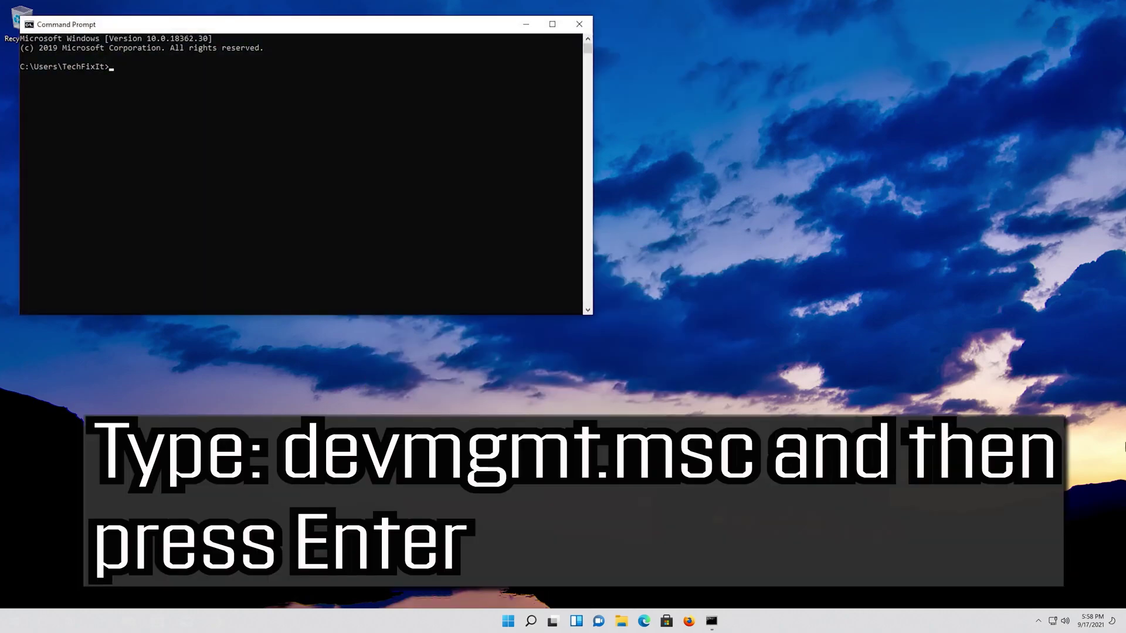
Run devmgmt.msc to bring up Device Manager
{"action": "type", "text": "devmgmt.msc"}
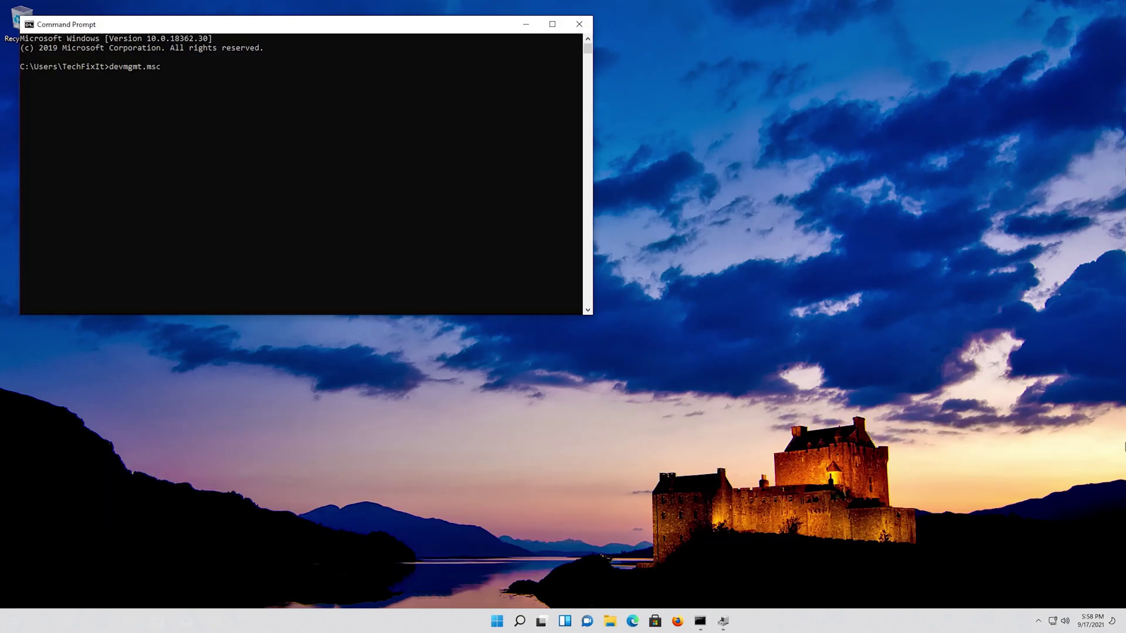
{"action": "key", "text": "Return"}
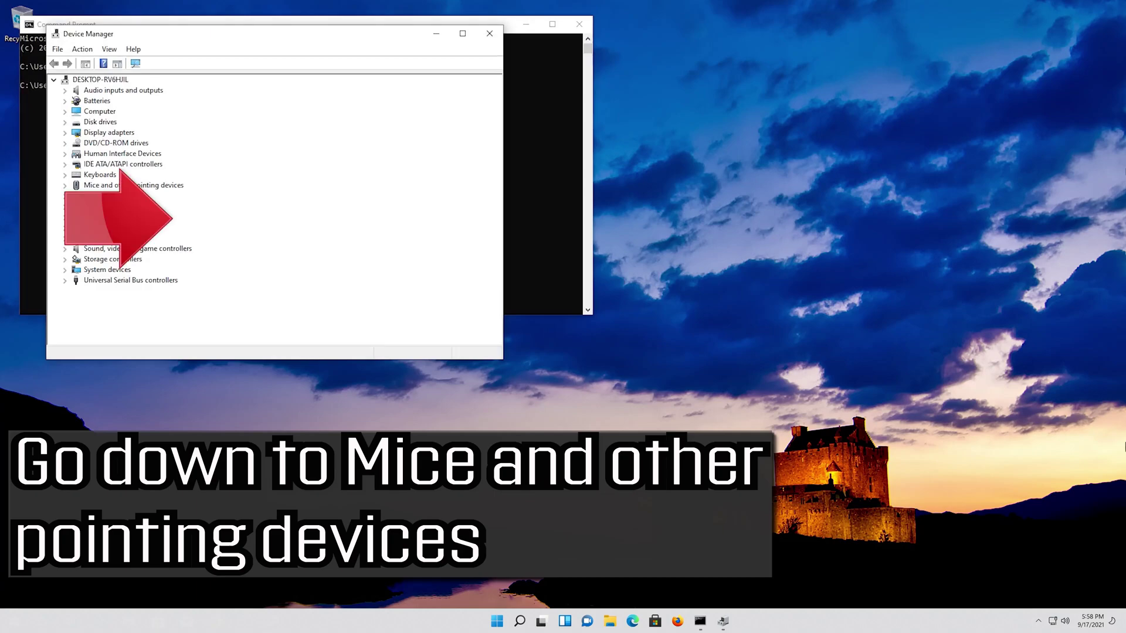
Expand Mice and other pointing devices and open Microsoft PS/2 Mouse properties
{"action": "left_click", "coordinate": [100, 79]}
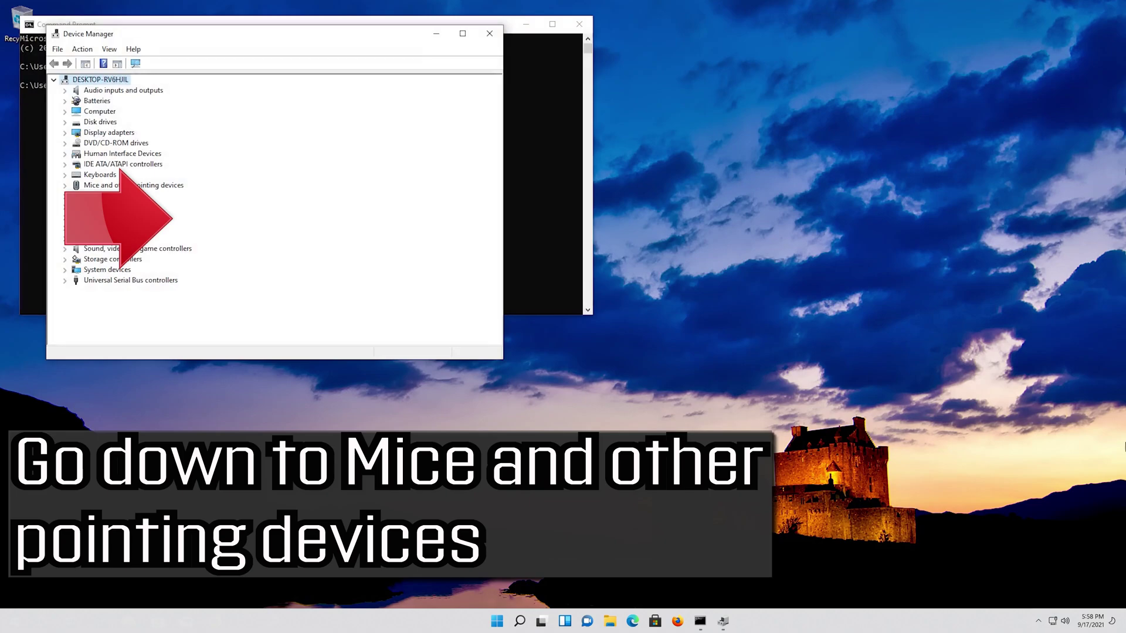
{"action": "key", "text": "Down"}
{"action": "key", "text": "Down"}
{"action": "key", "text": "Down"}
{"action": "key", "text": "Down"}
{"action": "key", "text": "Down"}
{"action": "key", "text": "Down"}
{"action": "key", "text": "Down"}
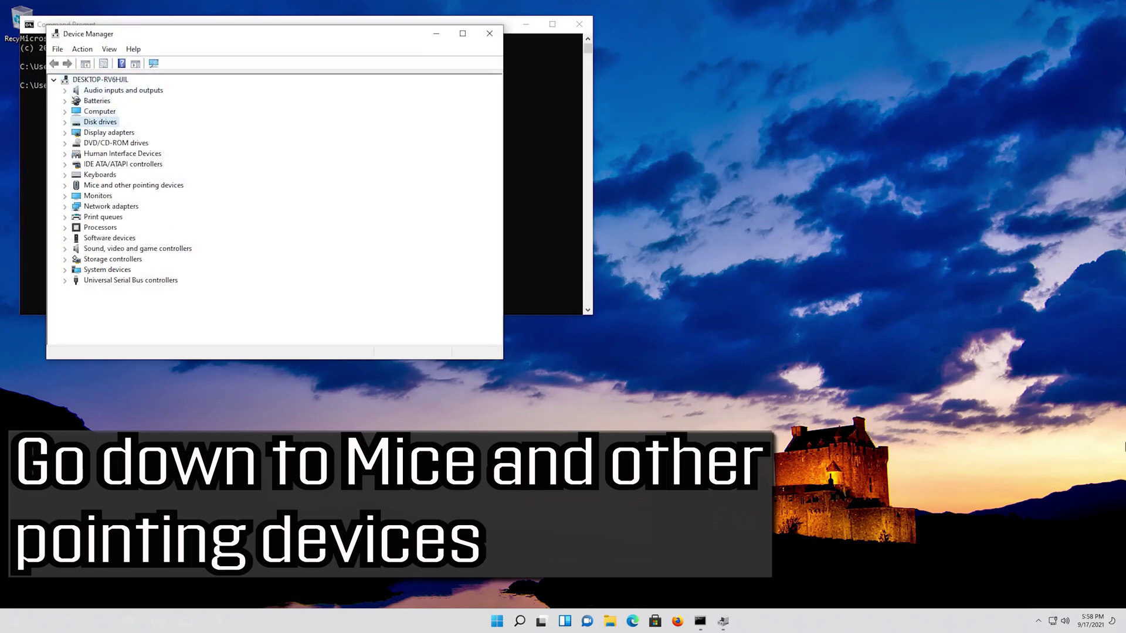
{"action": "key", "text": "Down"}
{"action": "key", "text": "Down"}
{"action": "key", "text": "Down"}
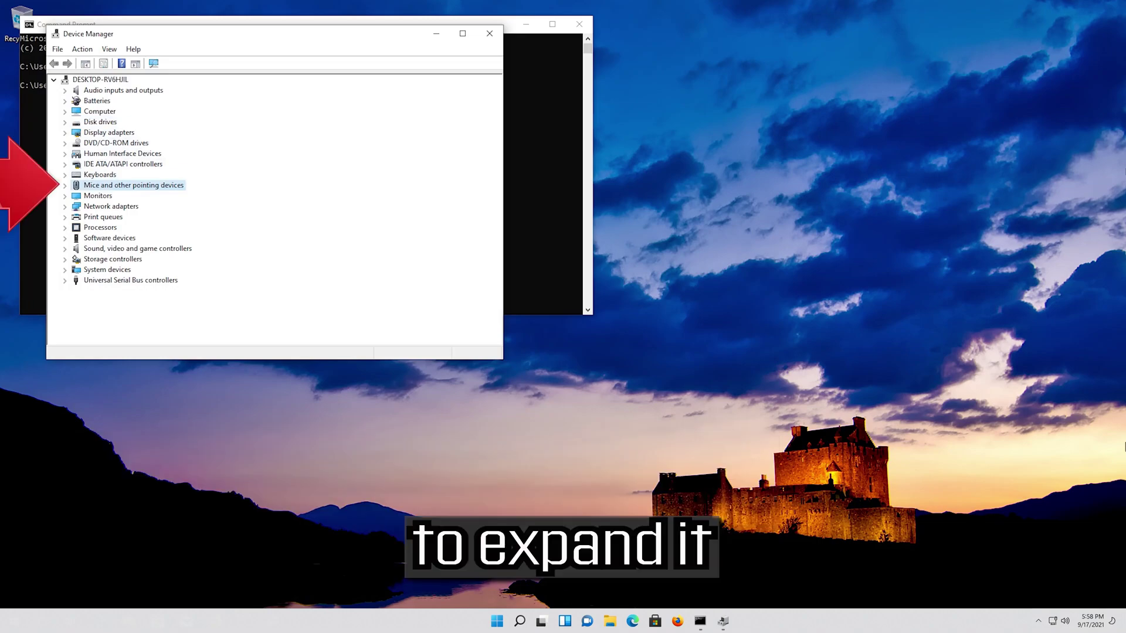
{"action": "key", "text": "Right"}
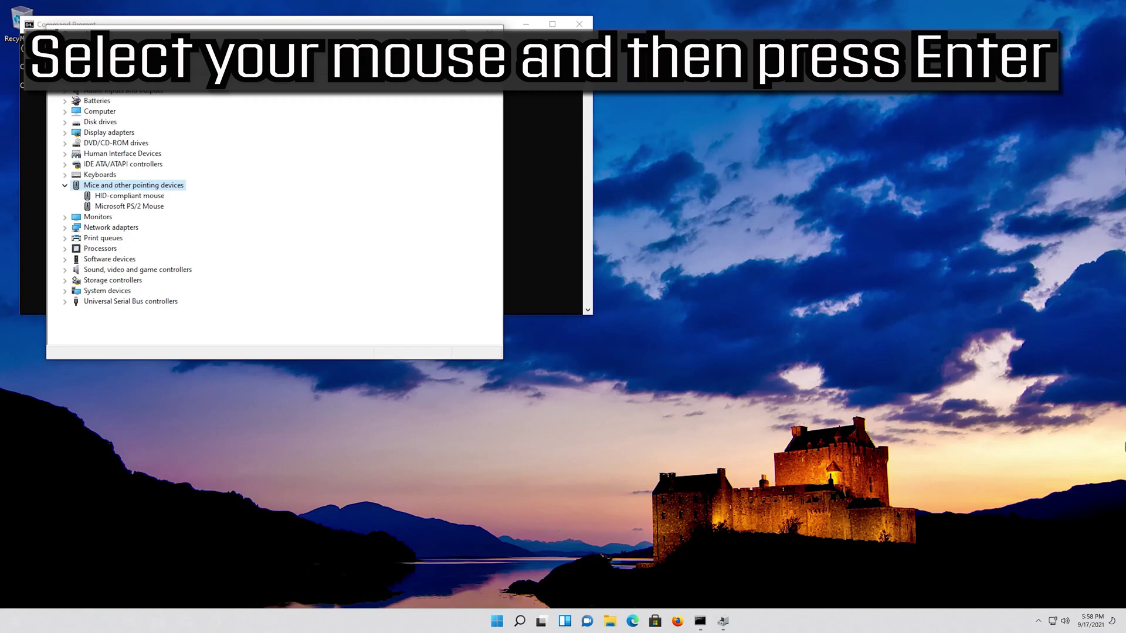
{"action": "key", "text": "Down"}
{"action": "key", "text": "Down"}
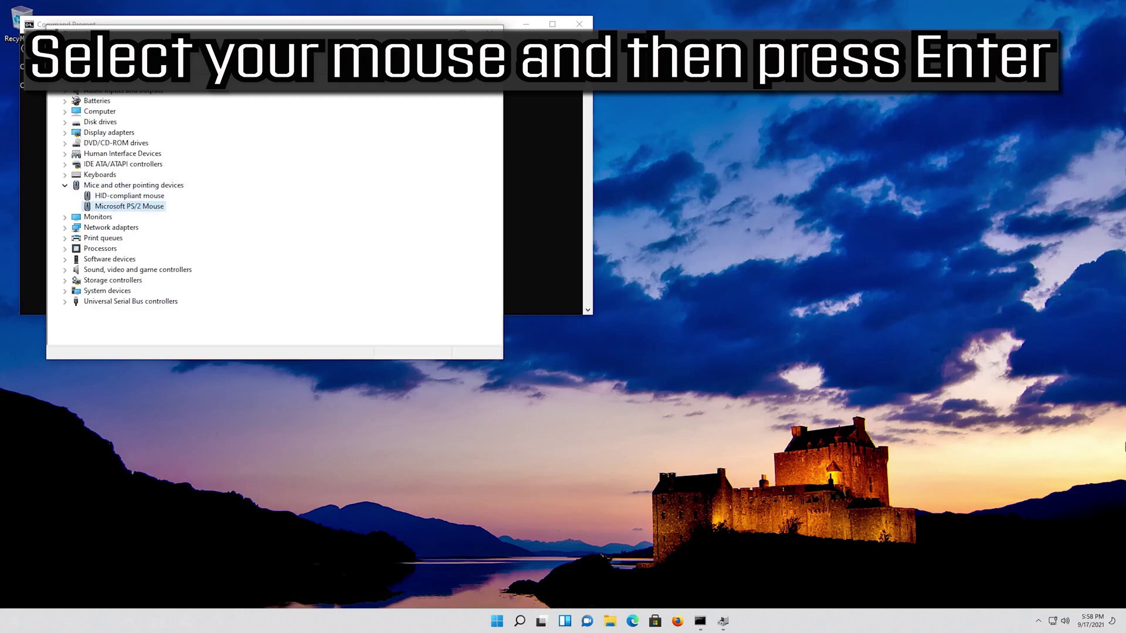
{"action": "key", "text": "Return"}
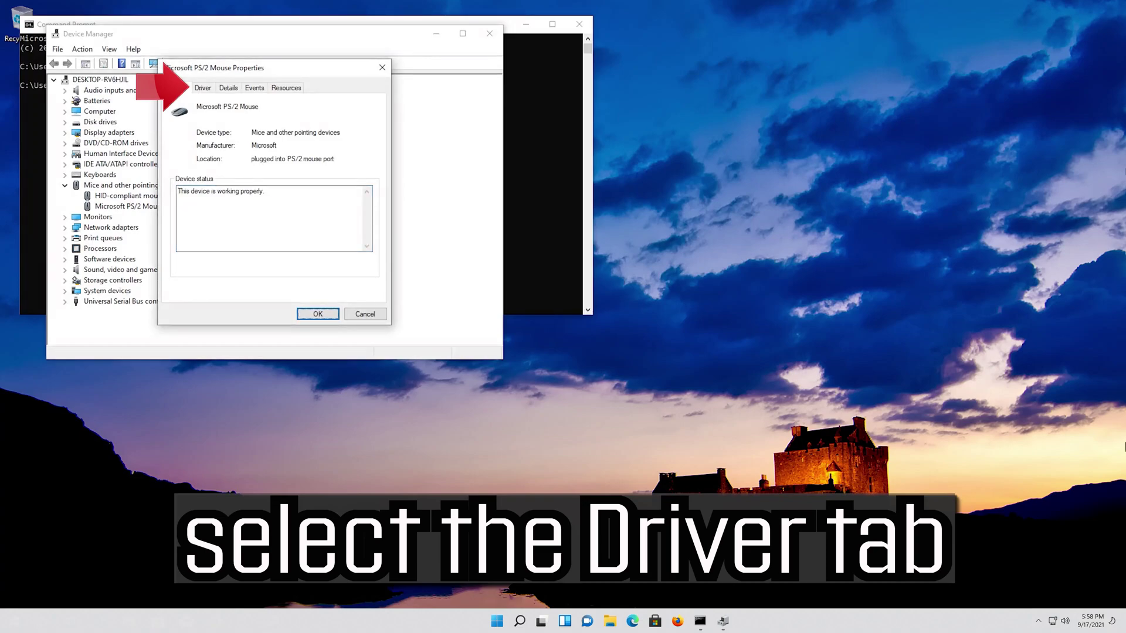
On the mouse's Driver tab, launch Update Driver for the Microsoft PS/2 Mouse
{"action": "key", "text": "Tab"}
{"action": "key", "text": "Tab"}
{"action": "key", "text": "ctrl+Tab"}
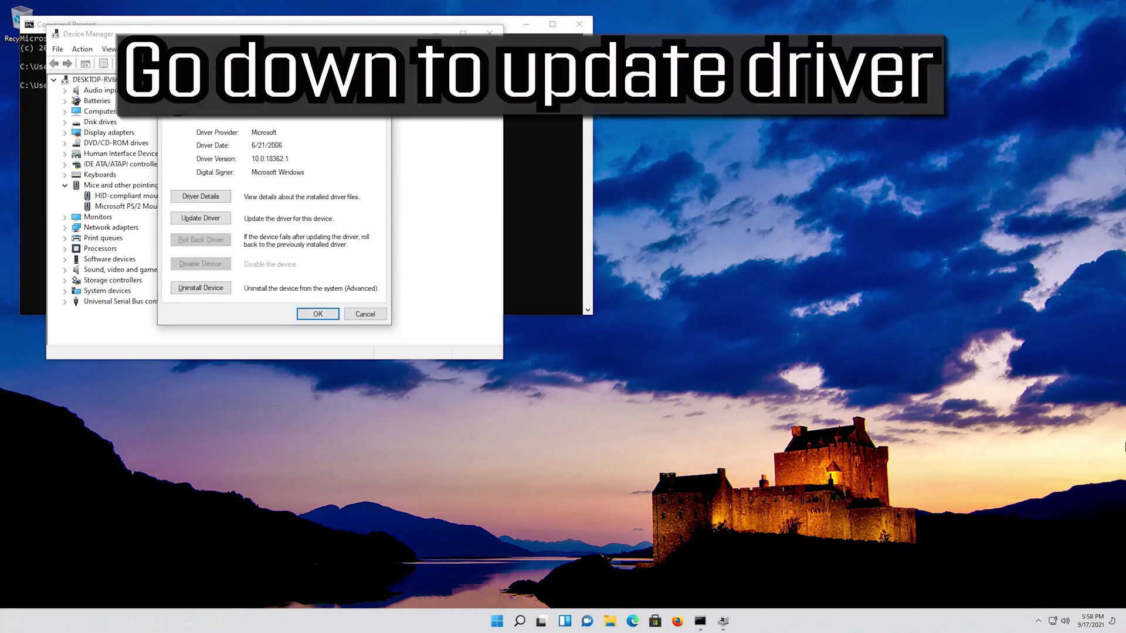
{"action": "key", "text": "Tab"}
{"action": "key", "text": "Tab"}
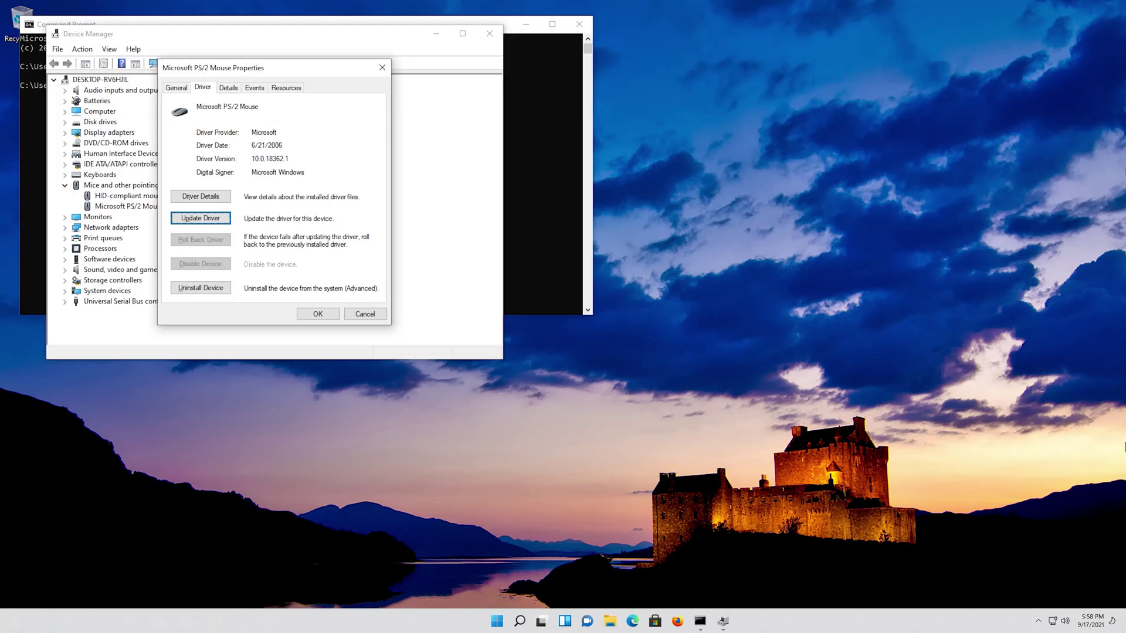
{"action": "key", "text": "Return"}
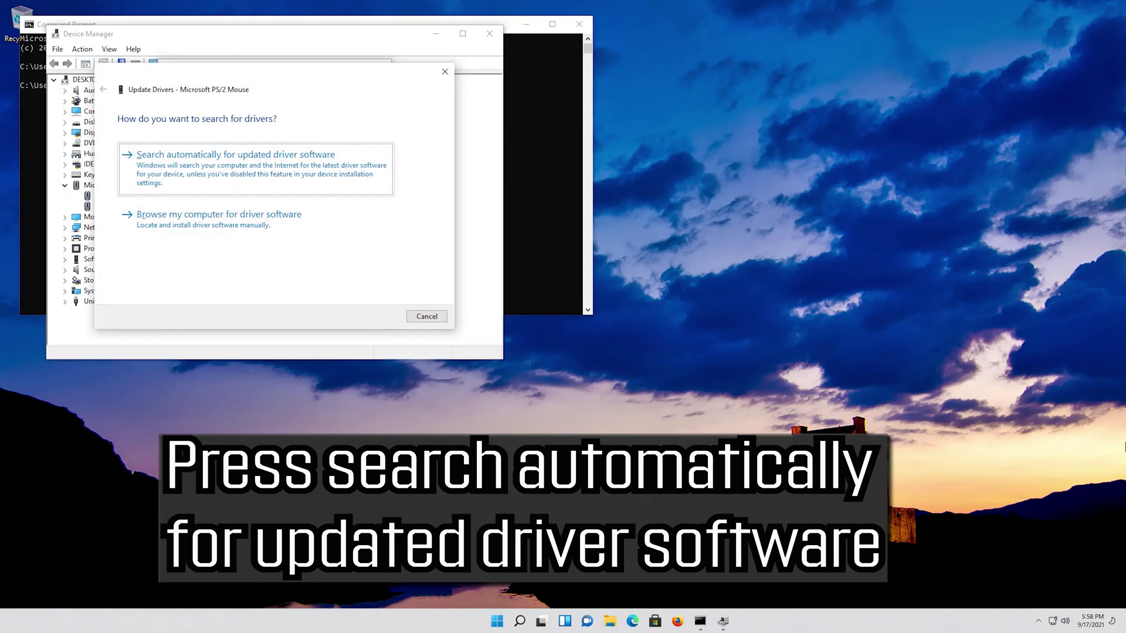
Search automatically for a newer PS/2 mouse driver, then choose browsing the computer for drivers
{"action": "key", "text": "Return"}
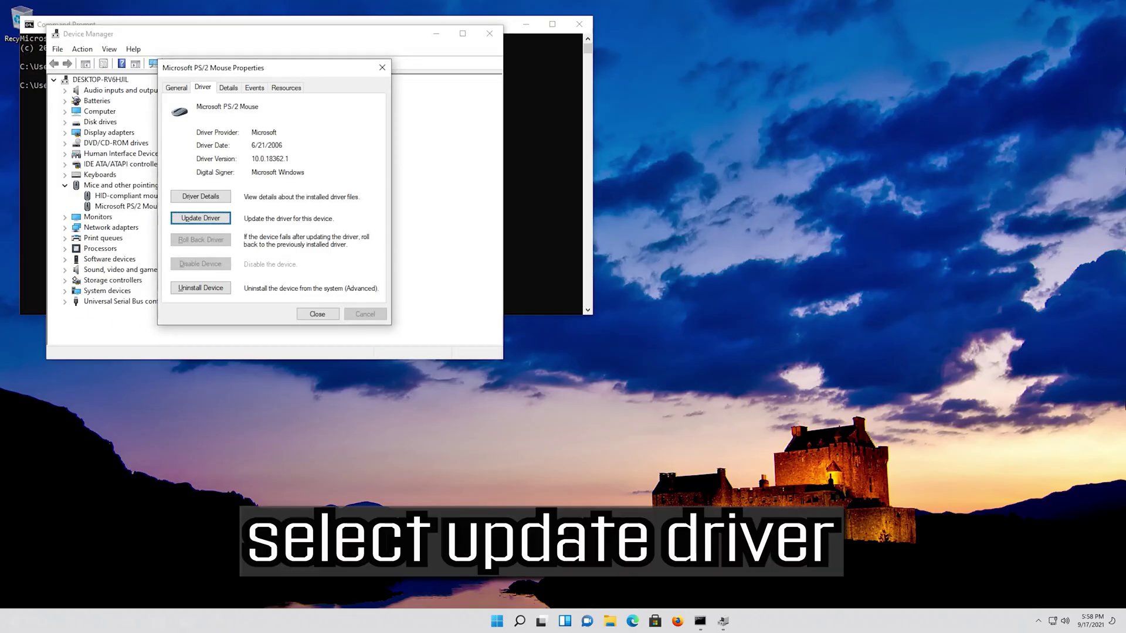
{"action": "key", "text": "Return"}
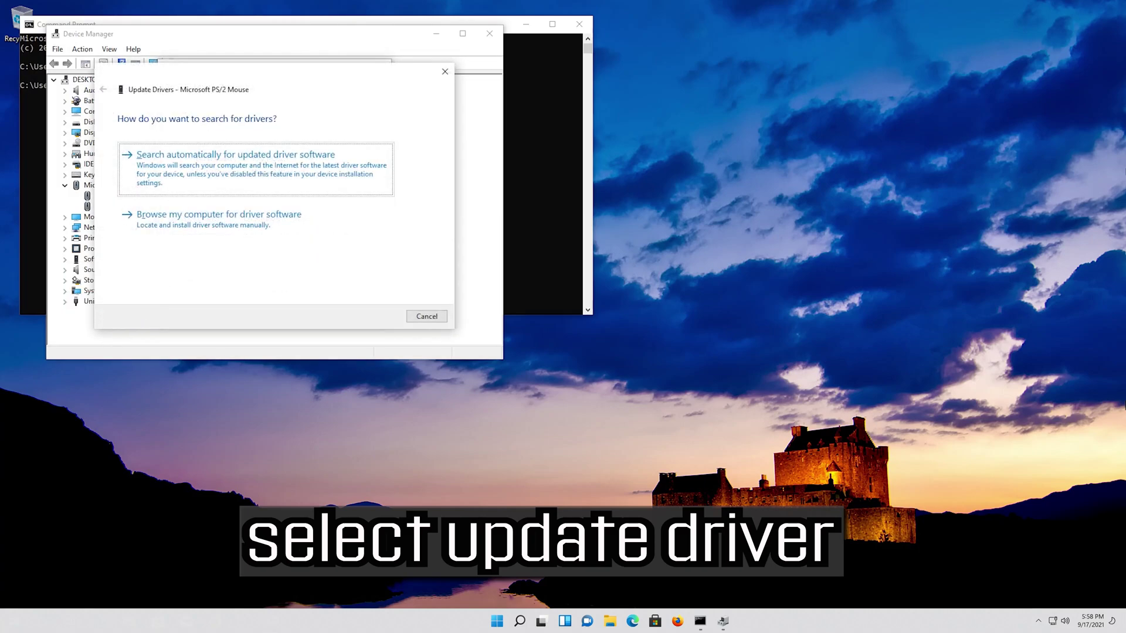
{"action": "left_click", "coordinate": [255, 225]}
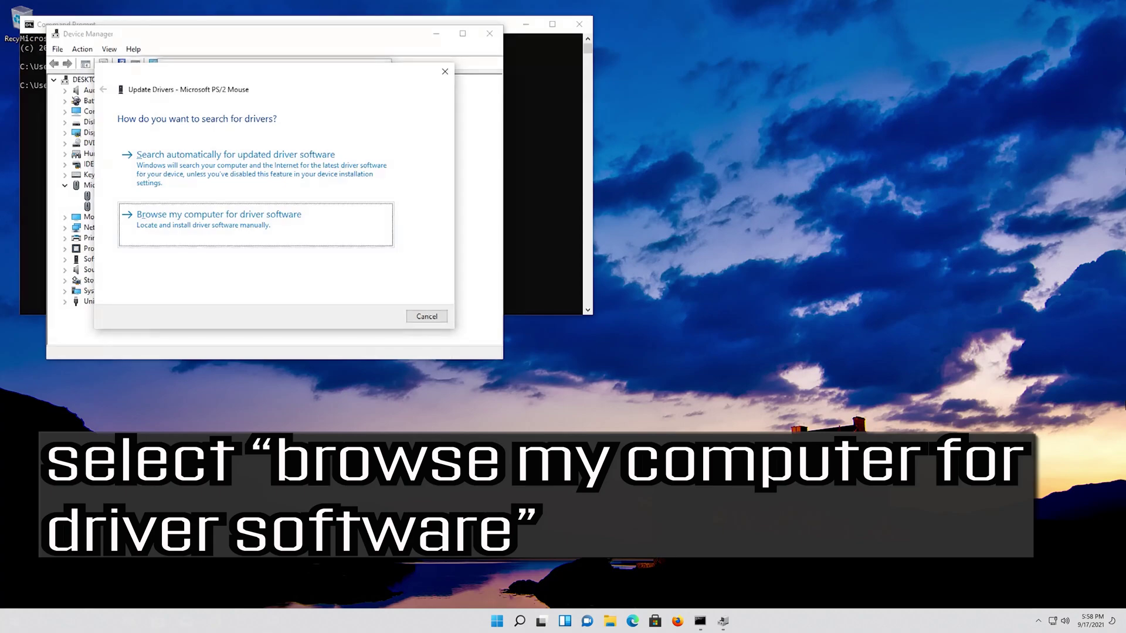
Reinstall the Microsoft PS/2 Mouse driver from the list of available drivers on this computer
{"action": "key", "text": "Return"}
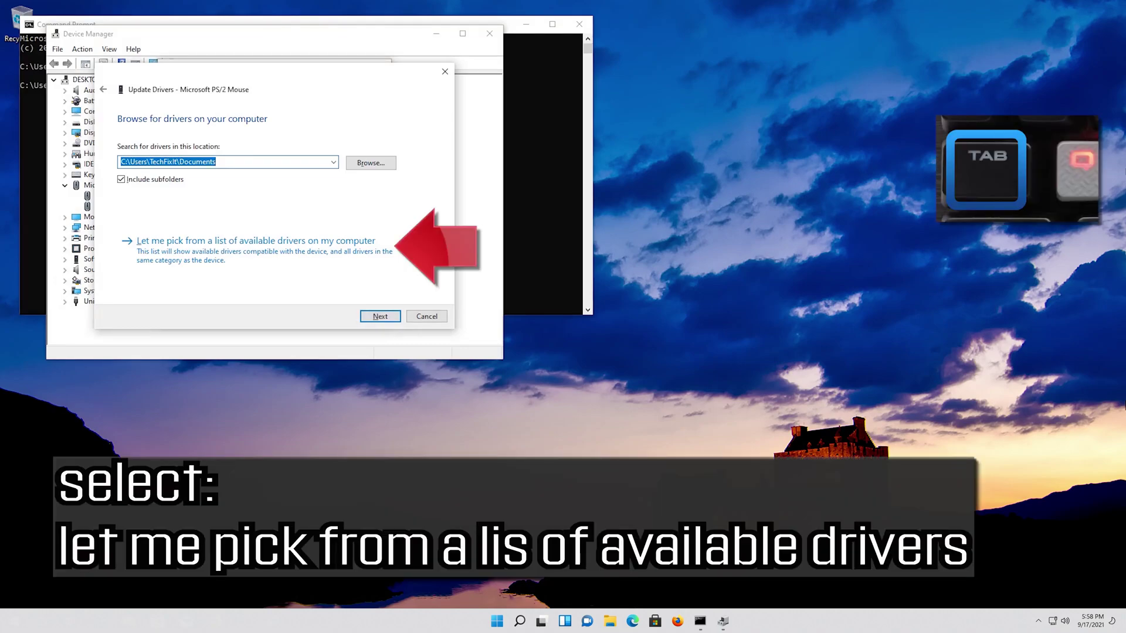
{"action": "key", "text": "Tab"}
{"action": "key", "text": "Tab"}
{"action": "key", "text": "Tab"}
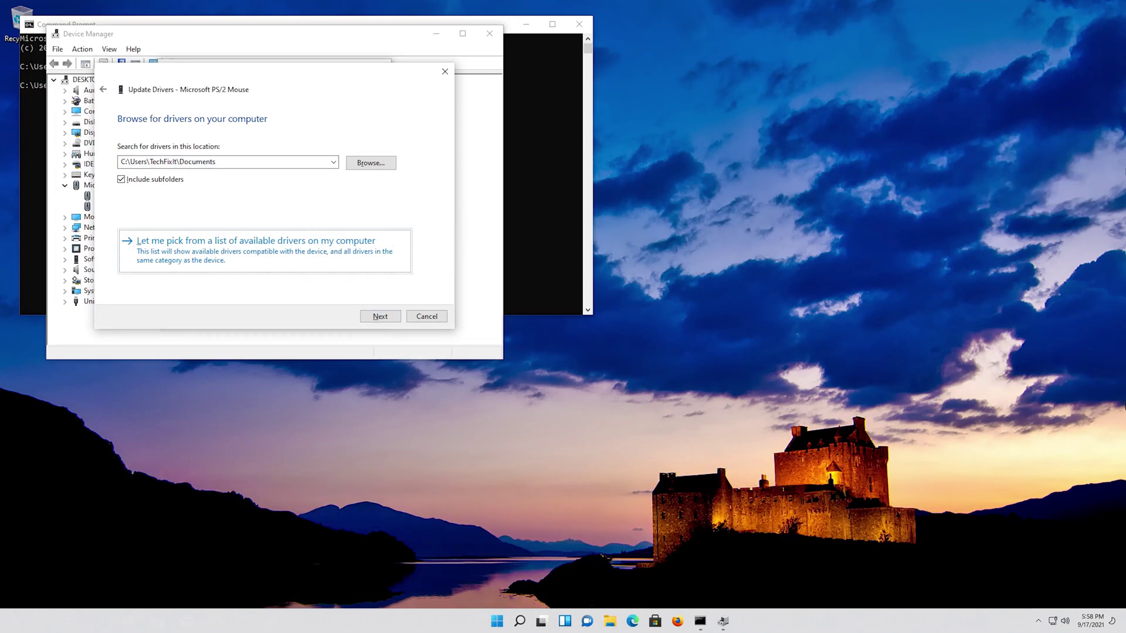
{"action": "key", "text": "Return"}
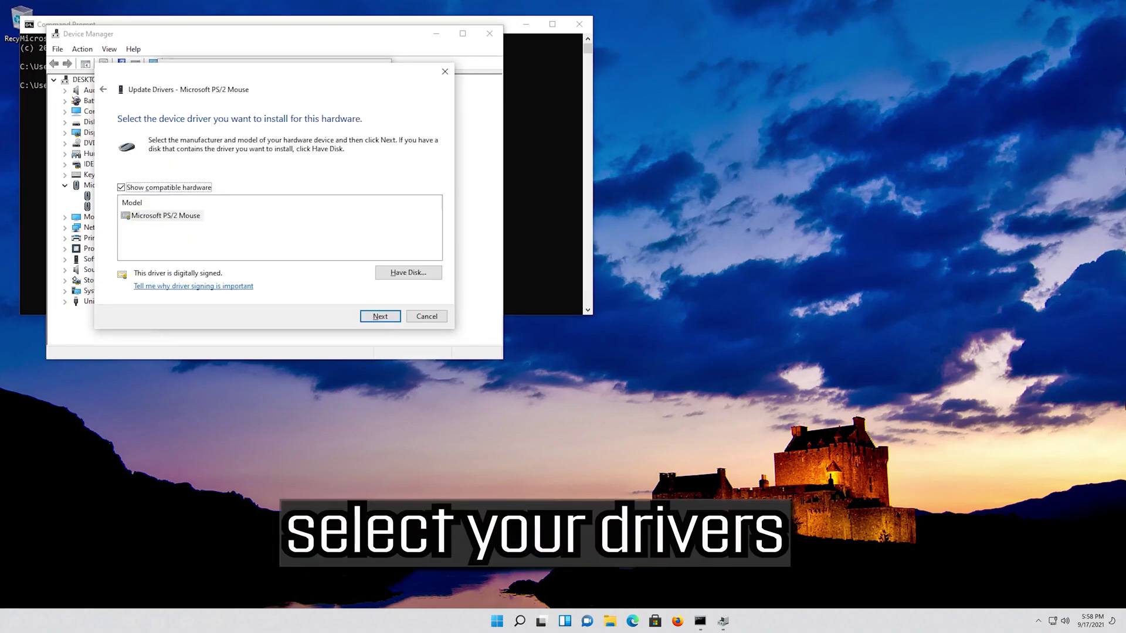
{"action": "key", "text": "Tab"}
{"action": "key", "text": "Tab"}
{"action": "key", "text": "Tab"}
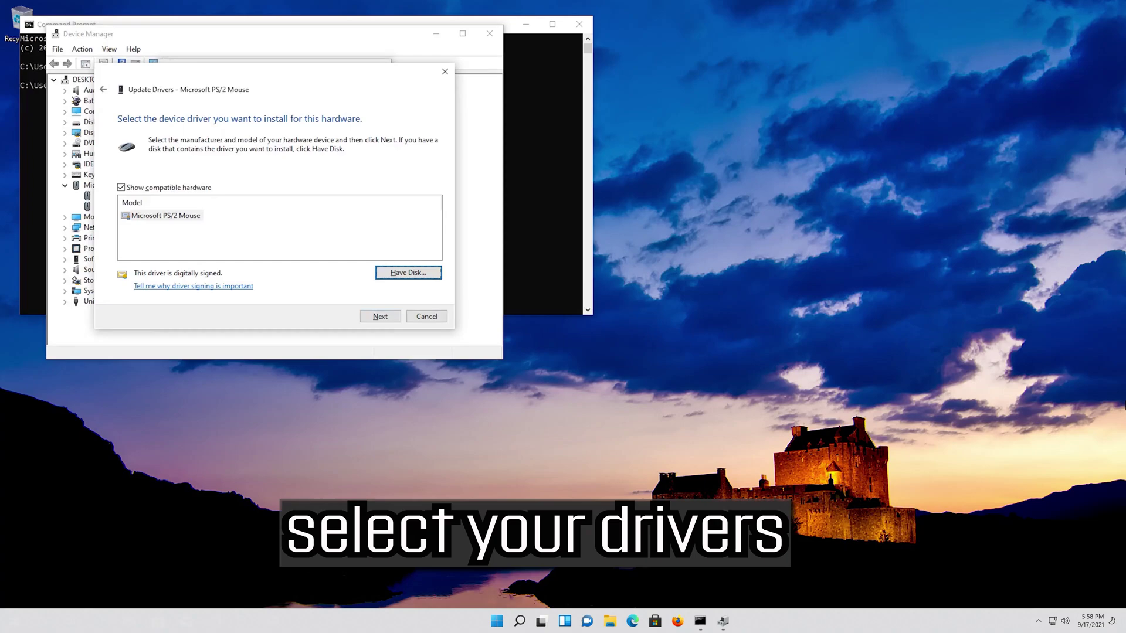
{"action": "key", "text": "Tab"}
{"action": "key", "text": "Tab"}
{"action": "key", "text": "Tab"}
{"action": "key", "text": "Tab"}
{"action": "key", "text": "Tab"}
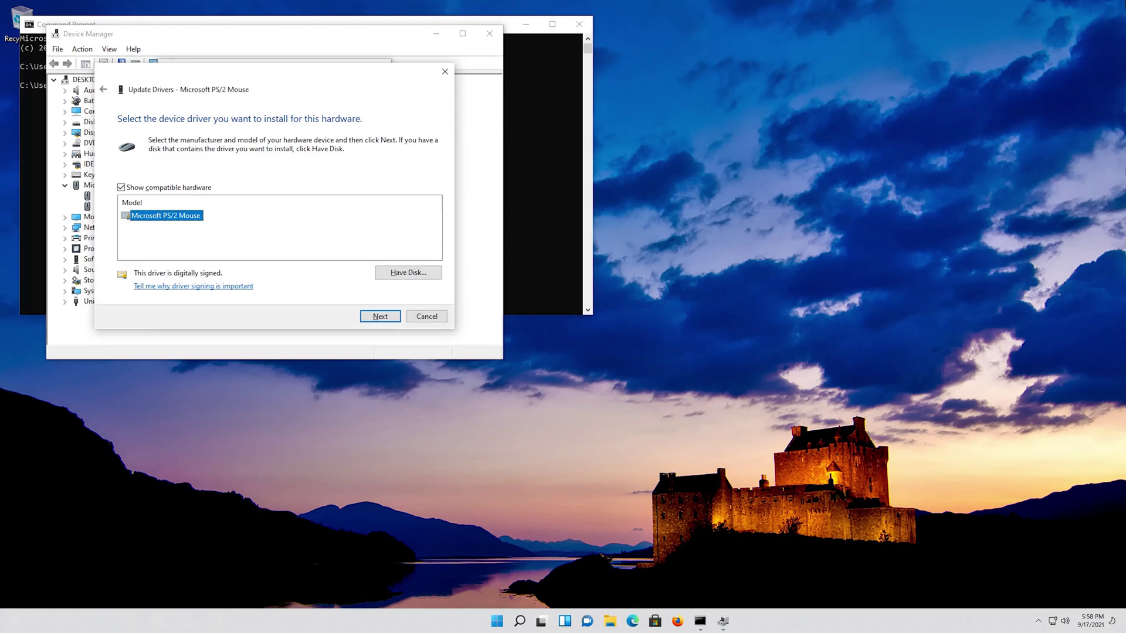
{"action": "key", "text": "Return"}
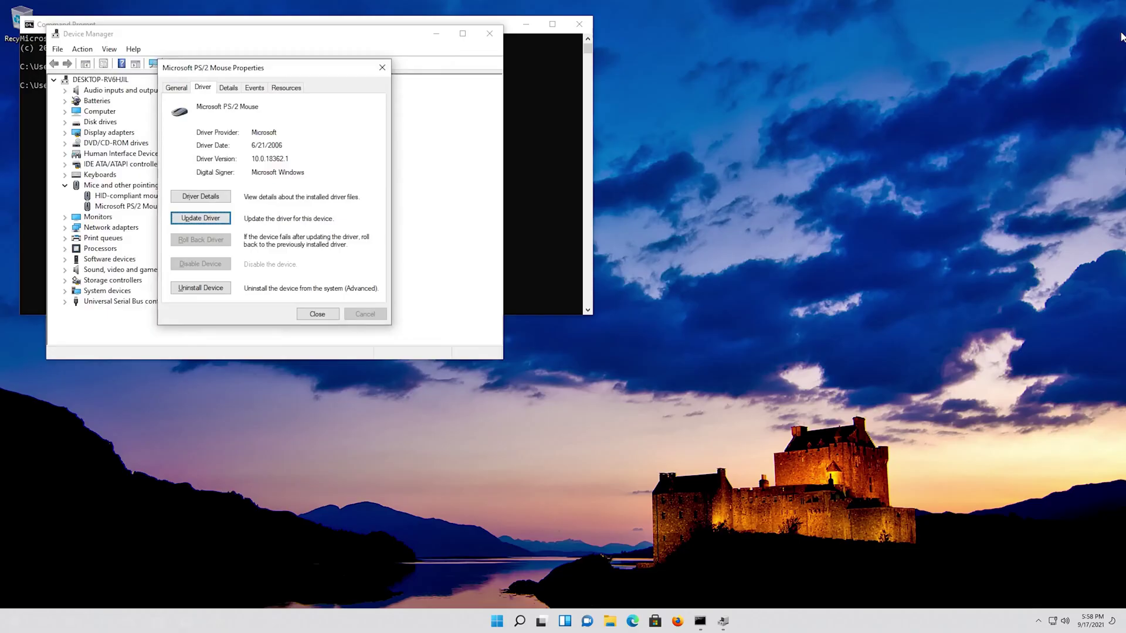
Uninstall the Microsoft PS/2 Mouse device and confirm, restarting the computer
{"action": "key", "text": "Tab"}
{"action": "key", "text": "Tab"}
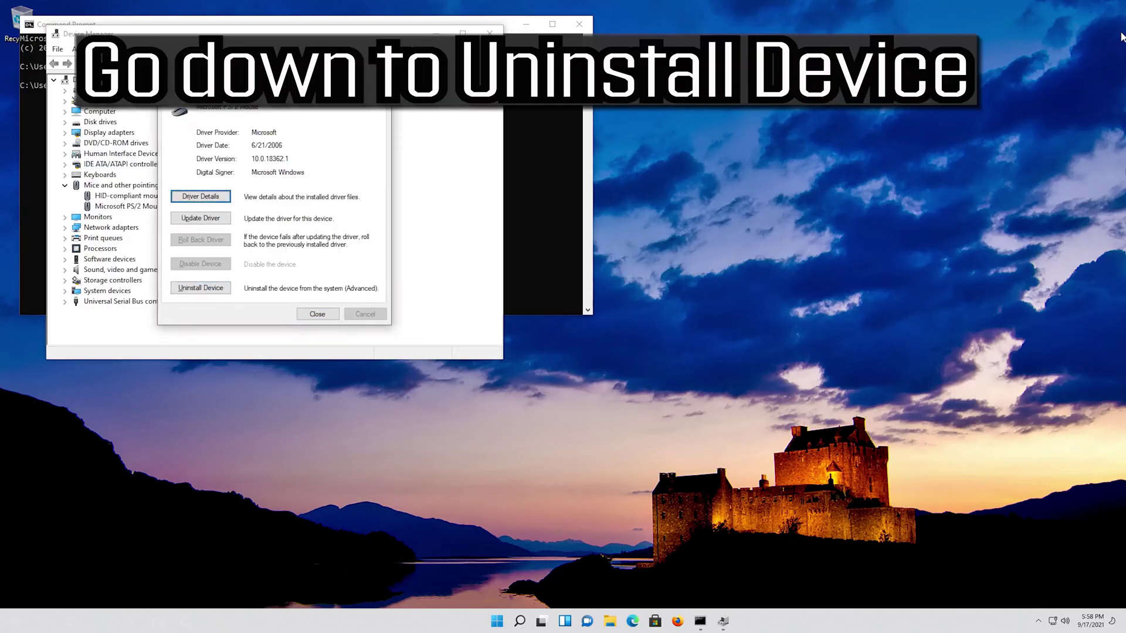
{"action": "key", "text": "Tab"}
{"action": "key", "text": "Tab"}
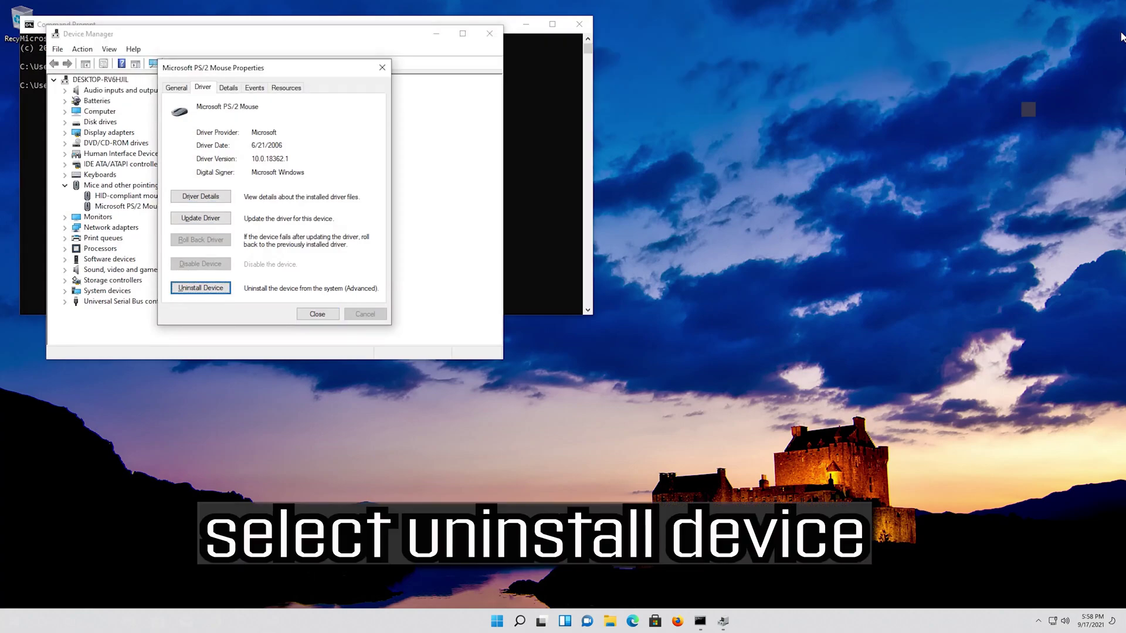
{"action": "key", "text": "Return"}
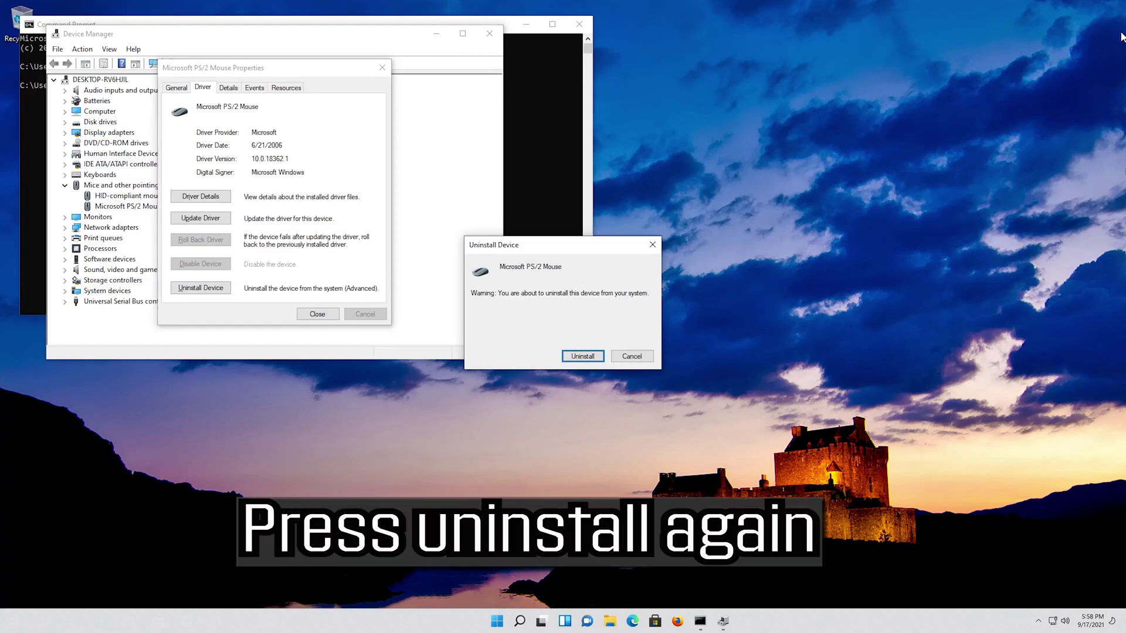
{"action": "key", "text": "Return"}
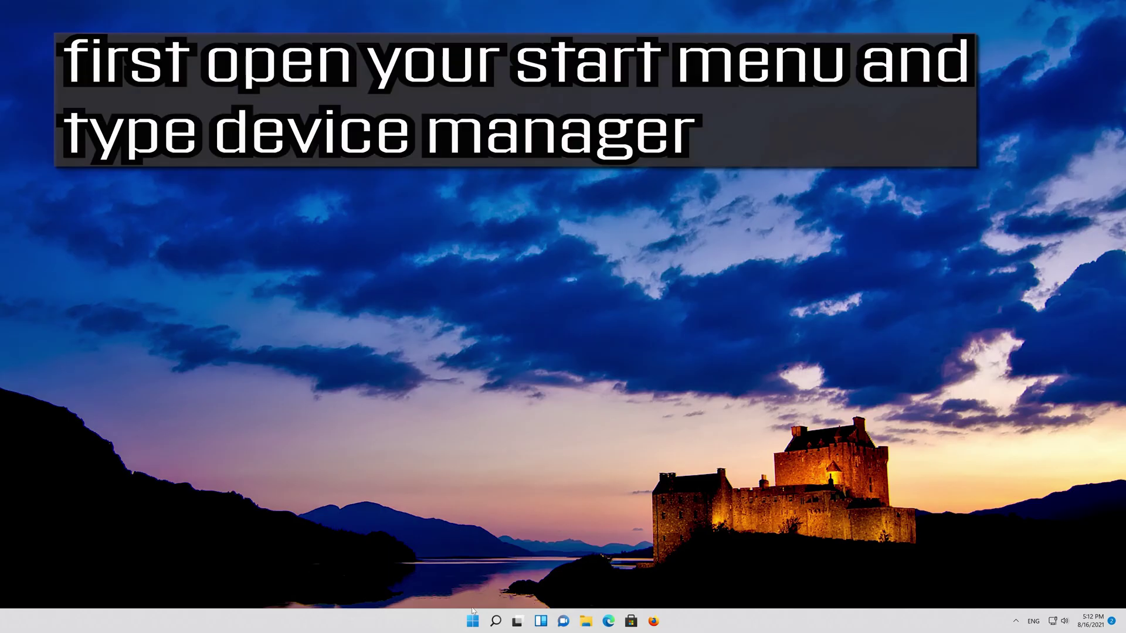
Search 'device manager' from the Start menu and launch Device Manager
{"action": "left_click", "coordinate": [473, 623]}
{"action": "type", "text": "de"}
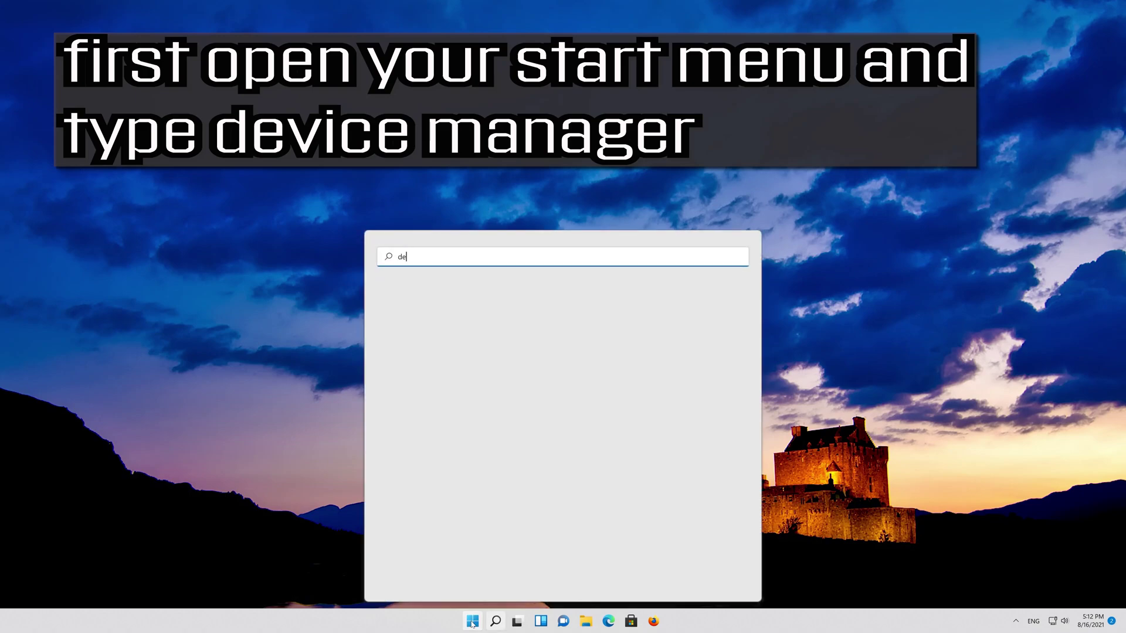
{"action": "type", "text": "vice manager"}
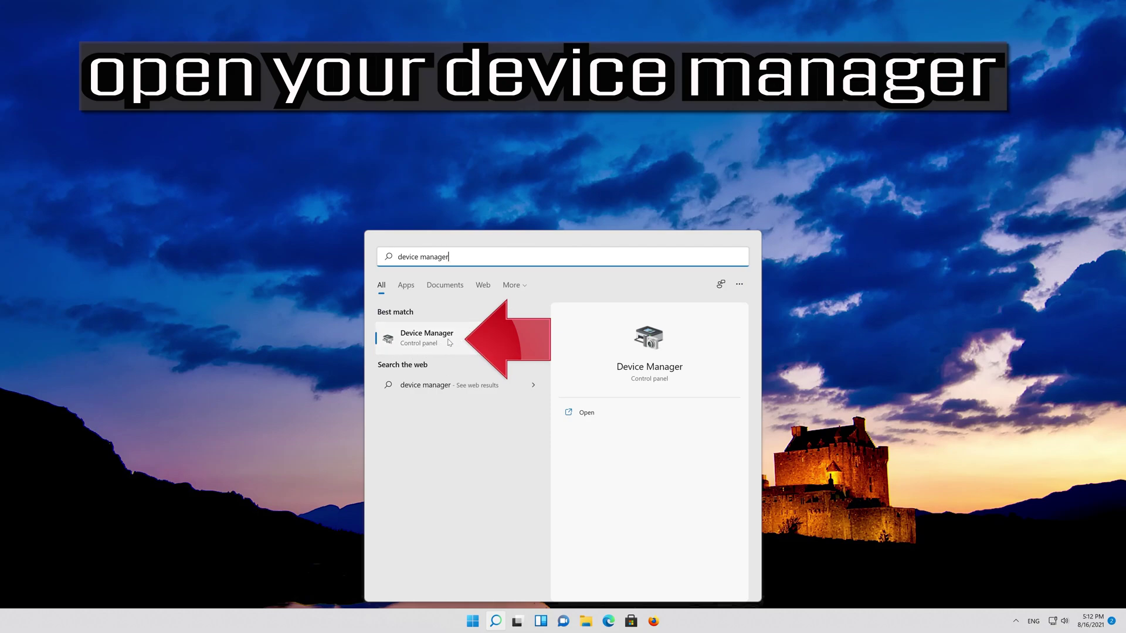
{"action": "left_click", "coordinate": [450, 342]}
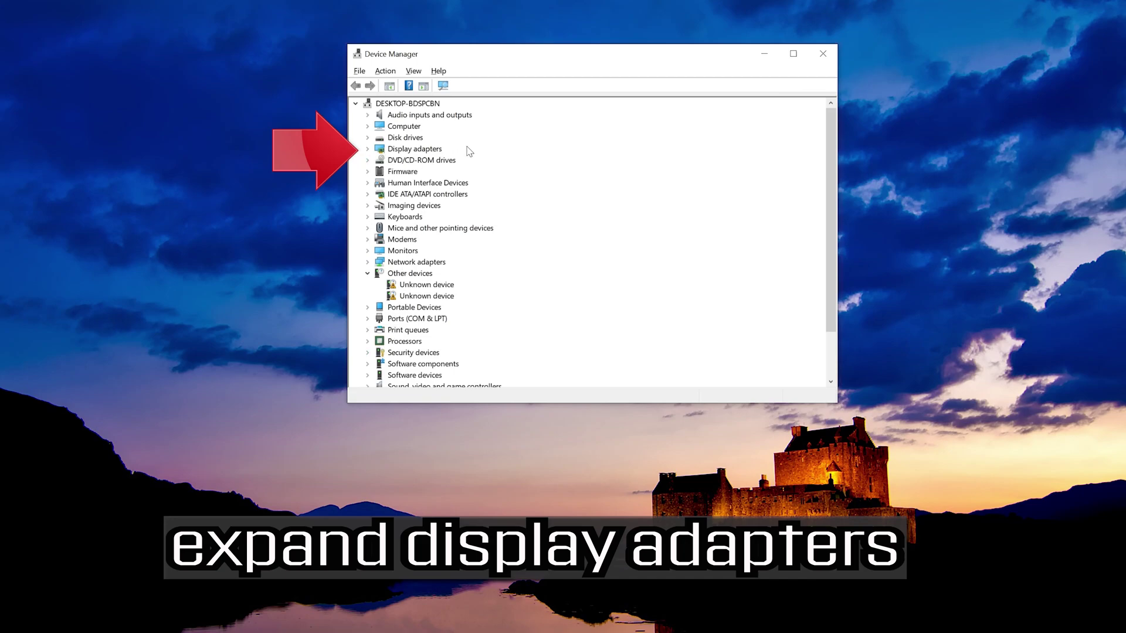
Expand Display adapters and open the NVIDIA GeForce RTX 3080 Ti's Properties
{"action": "left_click", "coordinate": [367, 149]}
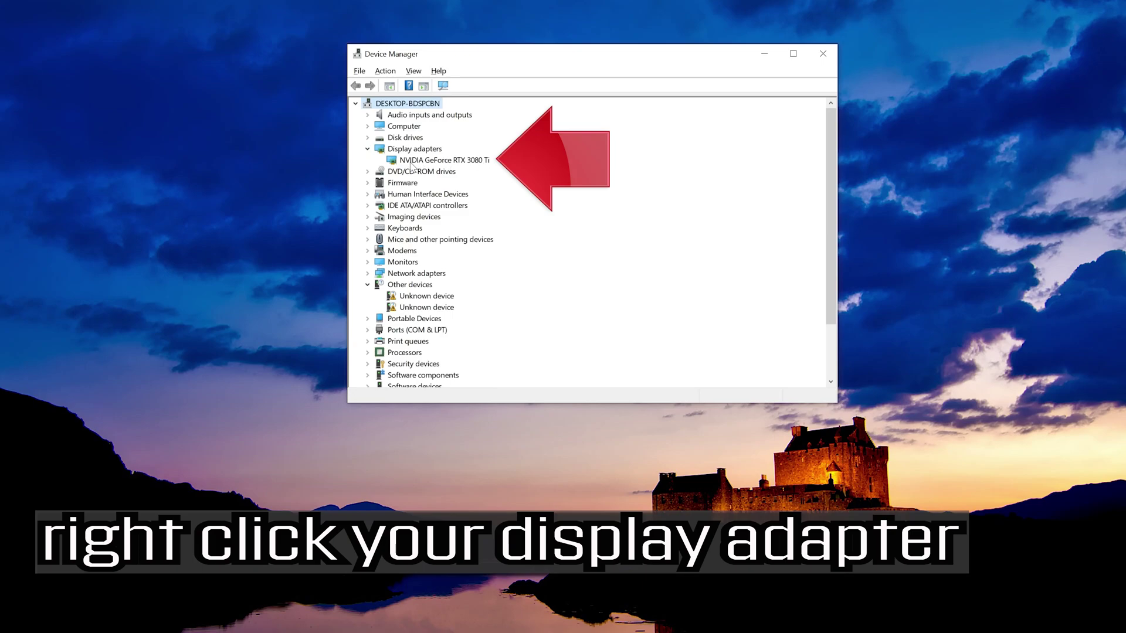
{"action": "right_click", "coordinate": [469, 164]}
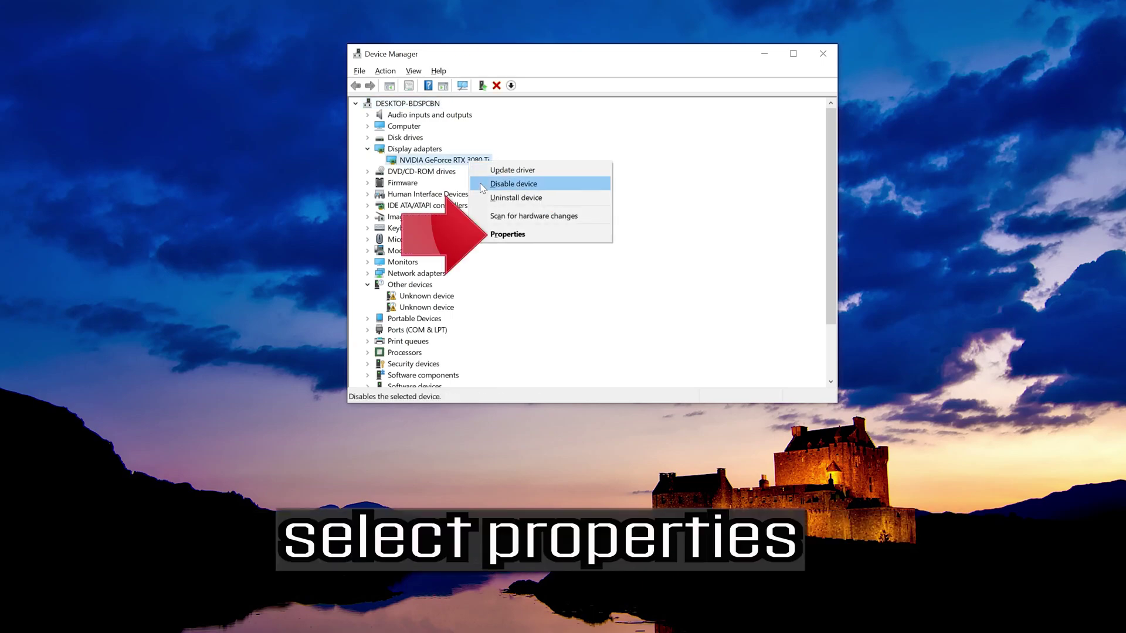
{"action": "left_click", "coordinate": [539, 236]}
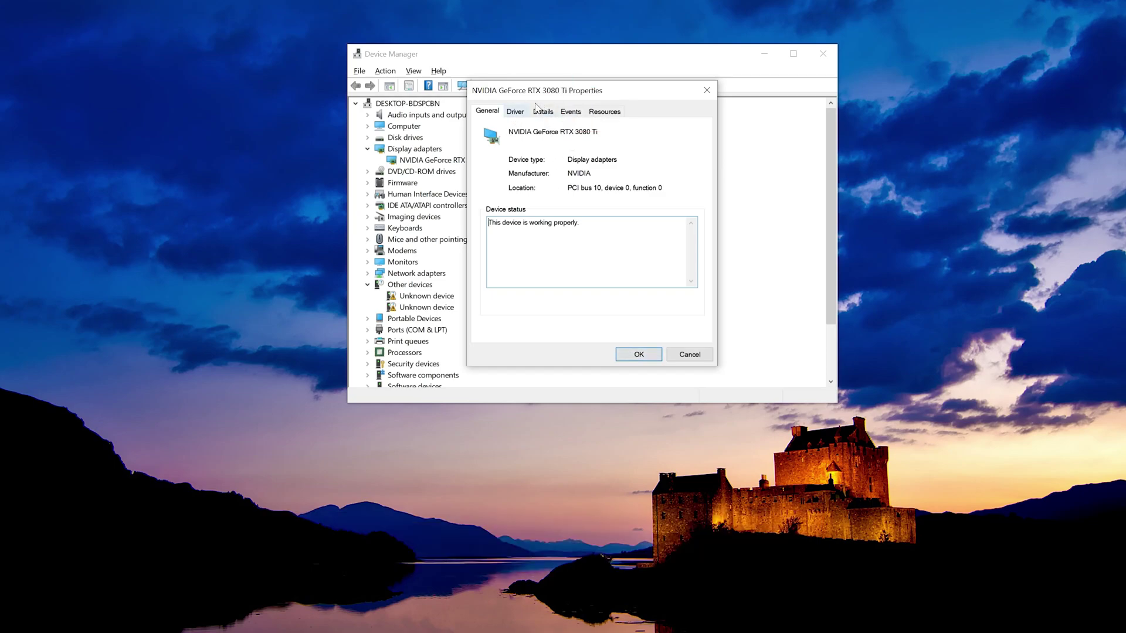
Start Update Driver from the NVIDIA GeForce RTX 3080 Ti's Driver tab
{"action": "left_click", "coordinate": [515, 114]}
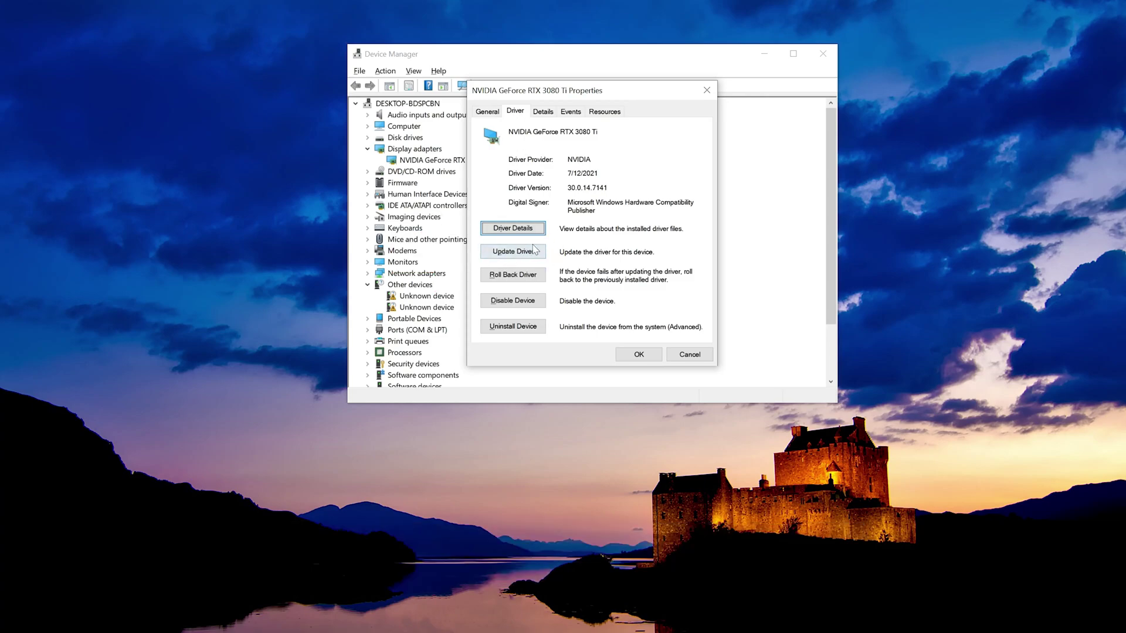
{"action": "left_click", "coordinate": [497, 256]}
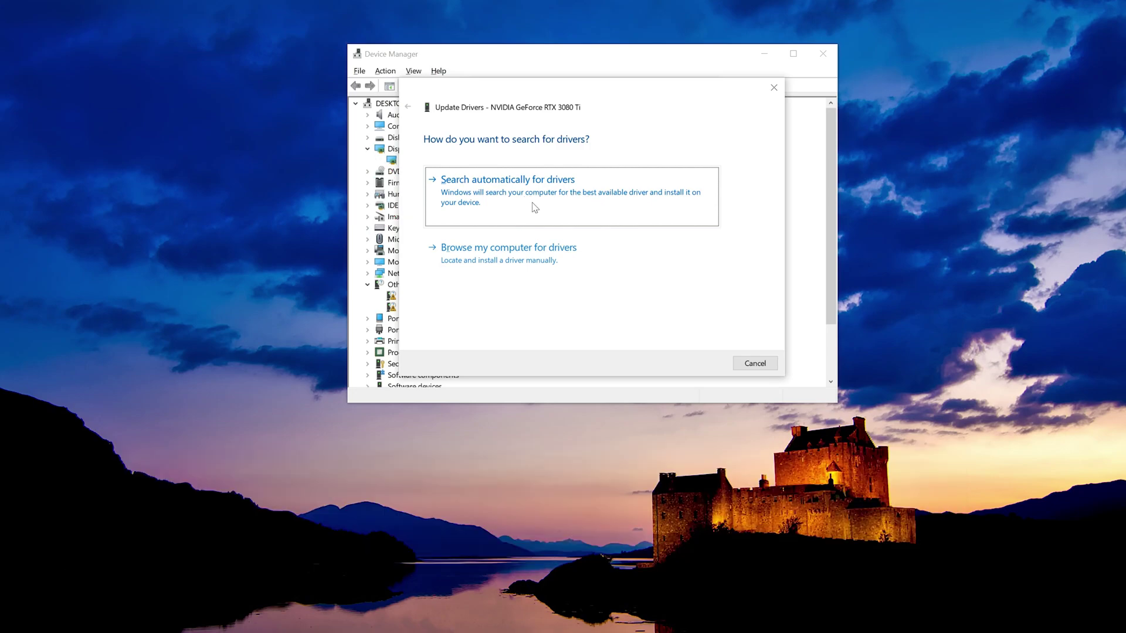
Run the automatic driver search for the NVIDIA GeForce RTX 3080 Ti, which reports the best driver is already installed
{"action": "left_click", "coordinate": [534, 207]}
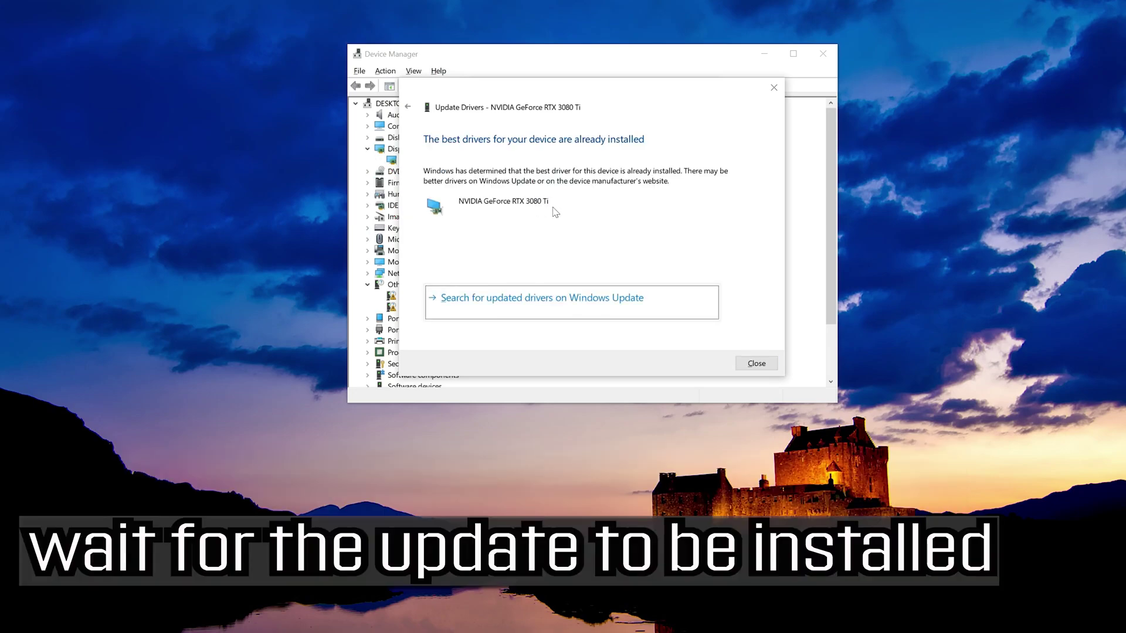